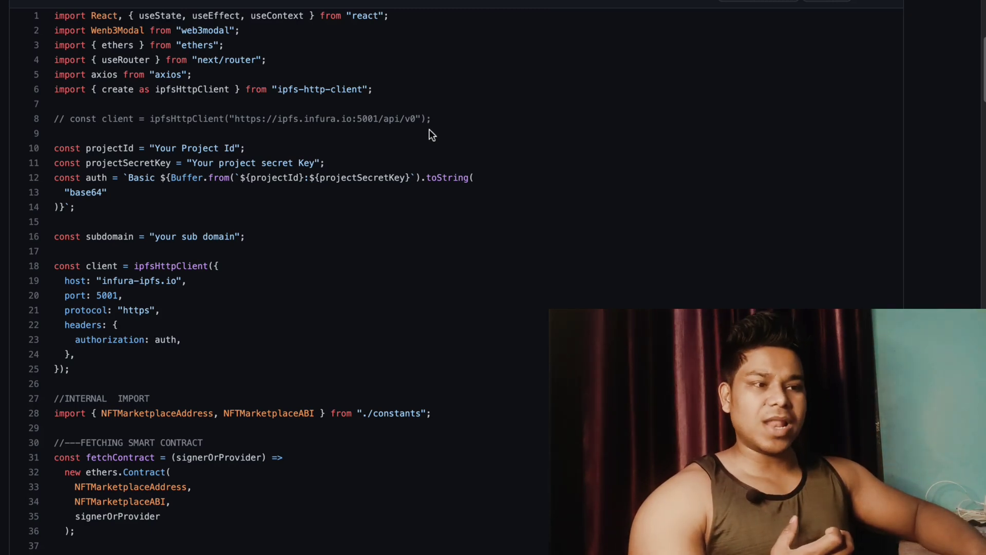
# Highlight the Infura subdomain and IPFS client setup code, then bring up pinata.cloud
pyautogui.click(431, 123)
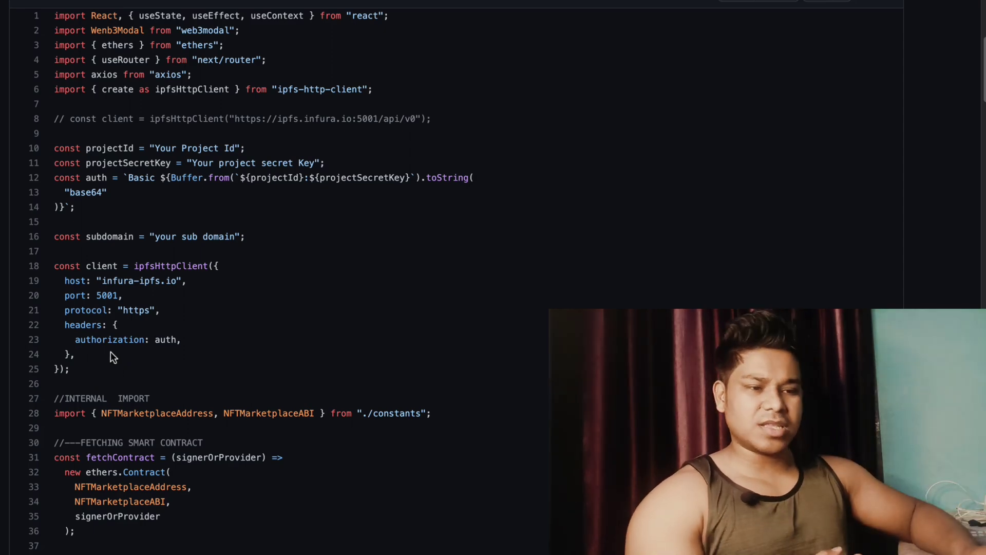
pyautogui.moveTo(84, 366)
pyautogui.mouseDown()
pyautogui.moveTo(30, 211)
pyautogui.moveTo(35, 148)
pyautogui.moveTo(44, 162)
pyautogui.mouseUp()
pyautogui.click(190, 213)
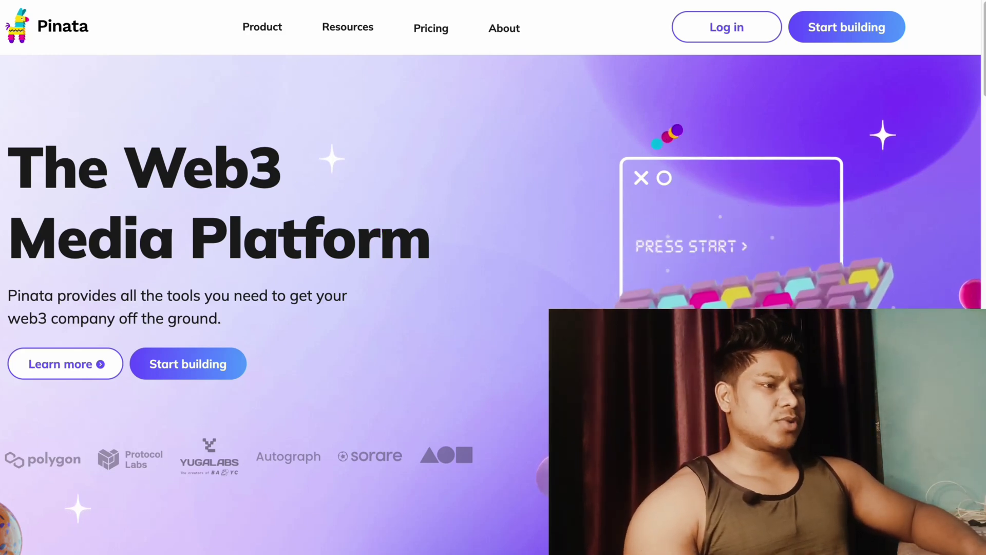
# Log in to Pinata and revoke the old 'NFT Marketplace' key from the API Keys list
pyautogui.click(742, 29)
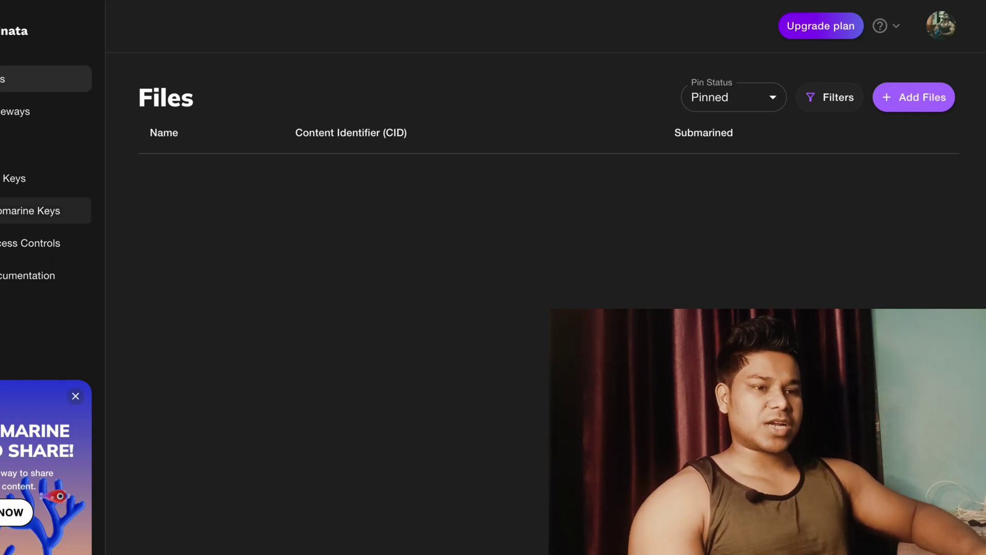
pyautogui.click(21, 178)
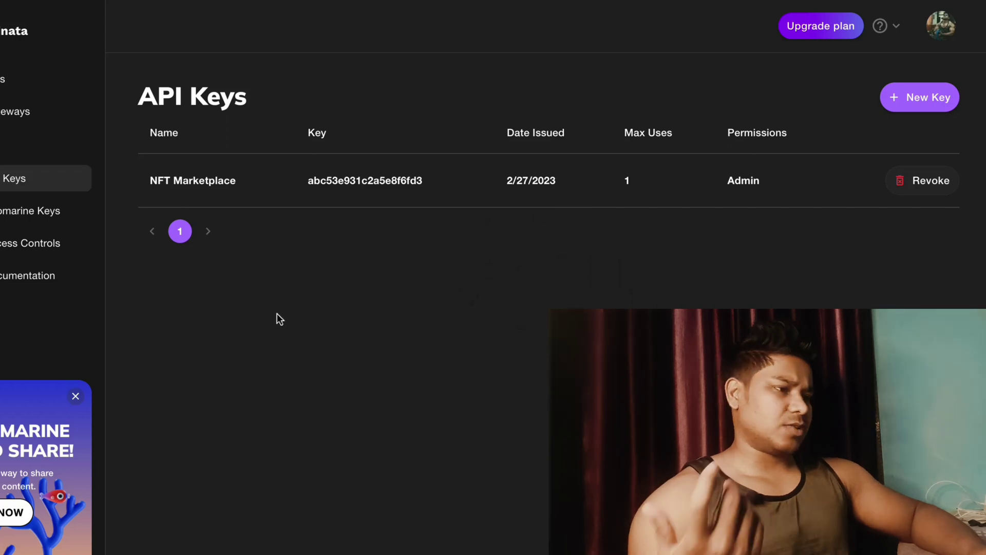
pyautogui.click(928, 193)
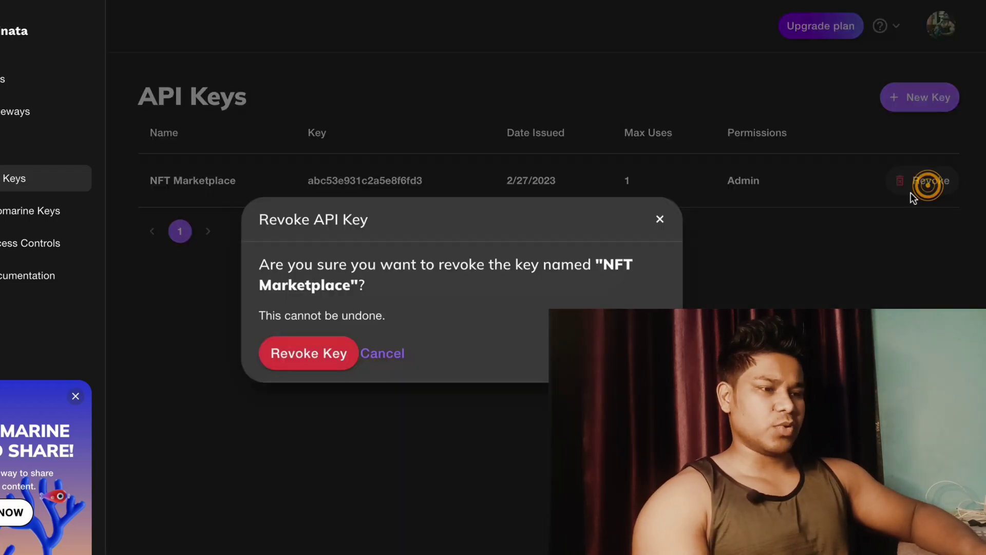
pyautogui.click(292, 366)
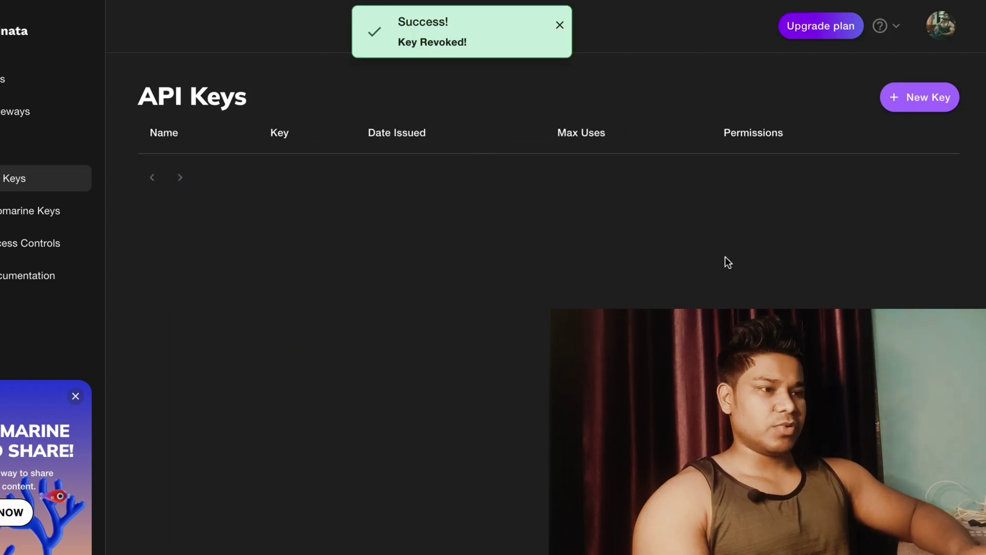
# Start a new API key with Admin access, reviewing the Pinning endpoint permissions
pyautogui.click(918, 99)
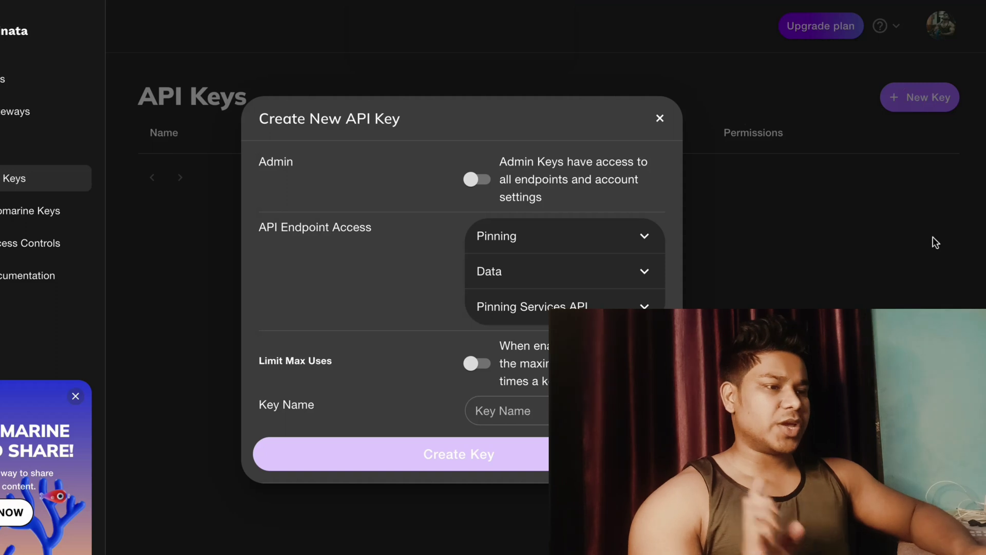
pyautogui.click(478, 178)
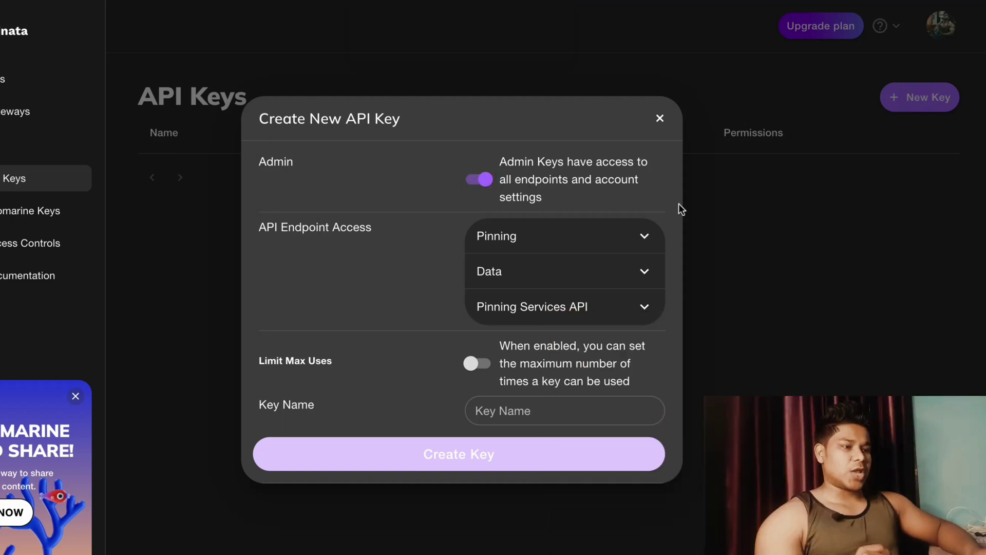
pyautogui.click(601, 236)
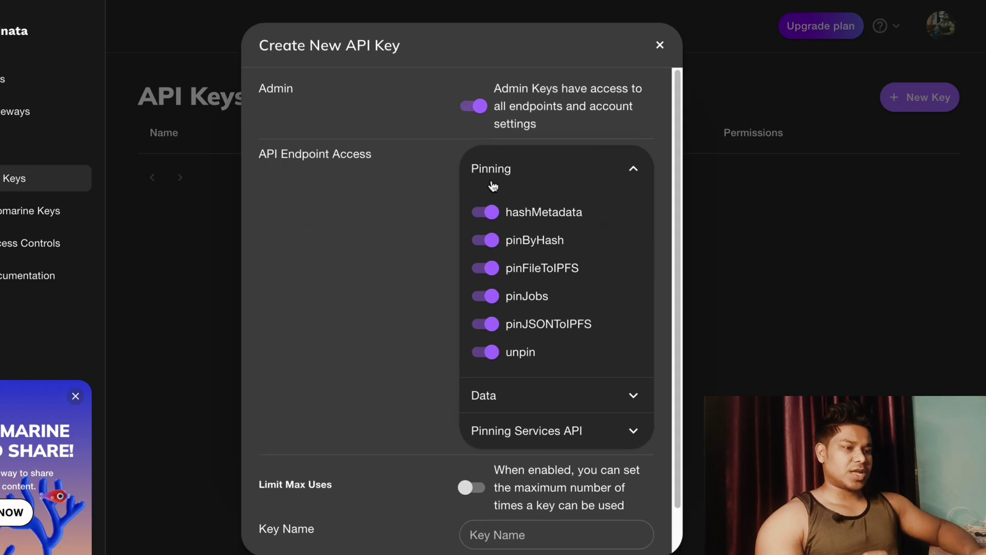
pyautogui.click(600, 168)
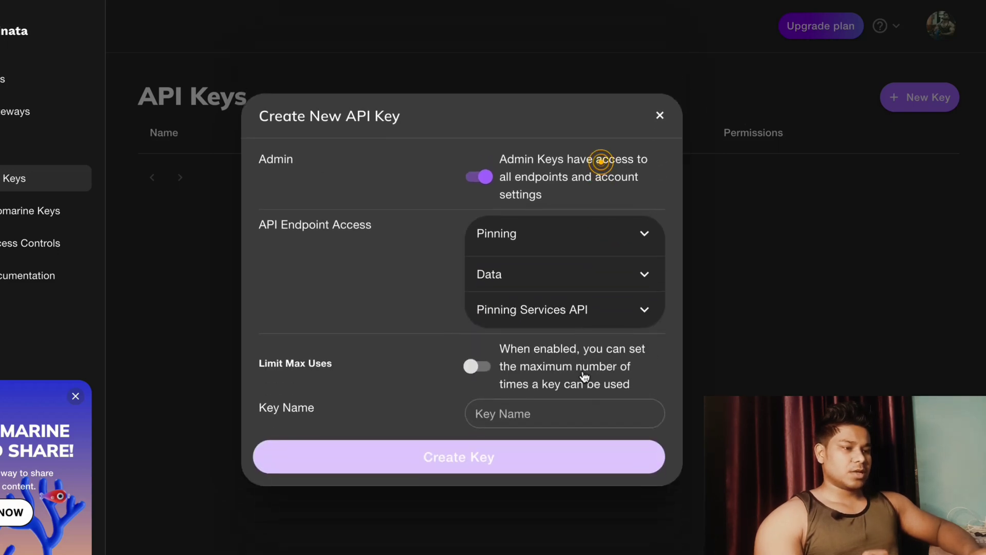
pyautogui.click(554, 271)
# Limit the key to 1 max use and name it 'NFT MArketplace'
pyautogui.click(622, 236)
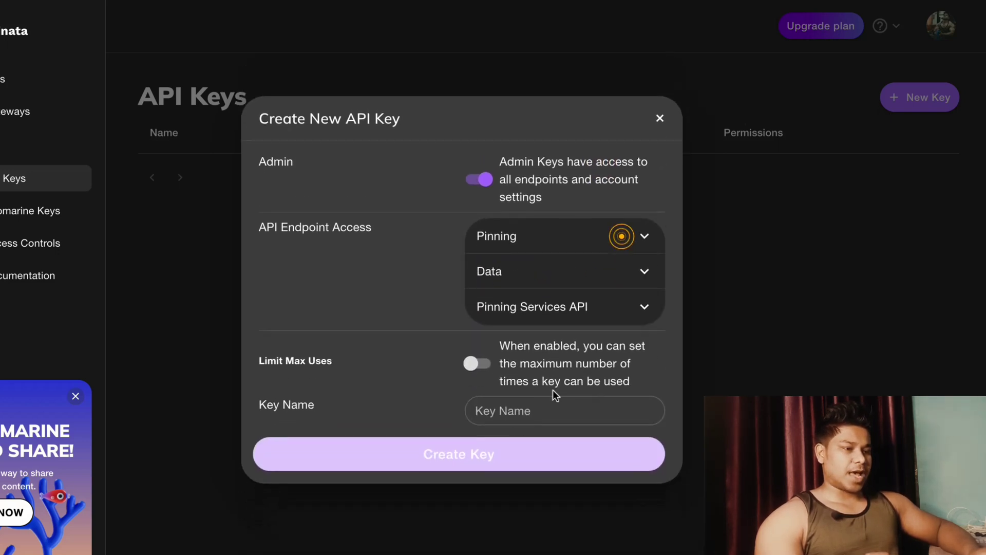
pyautogui.click(472, 363)
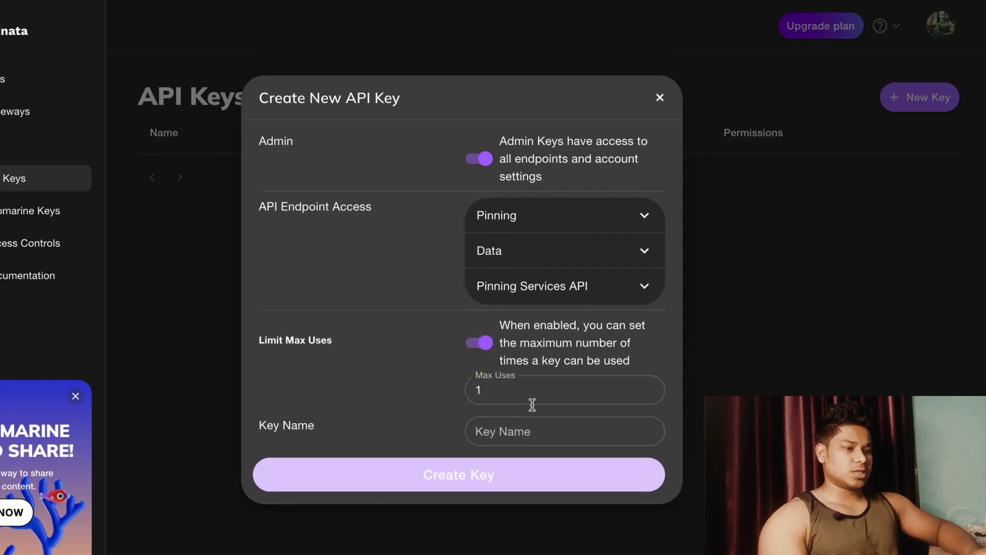
pyautogui.click(530, 400)
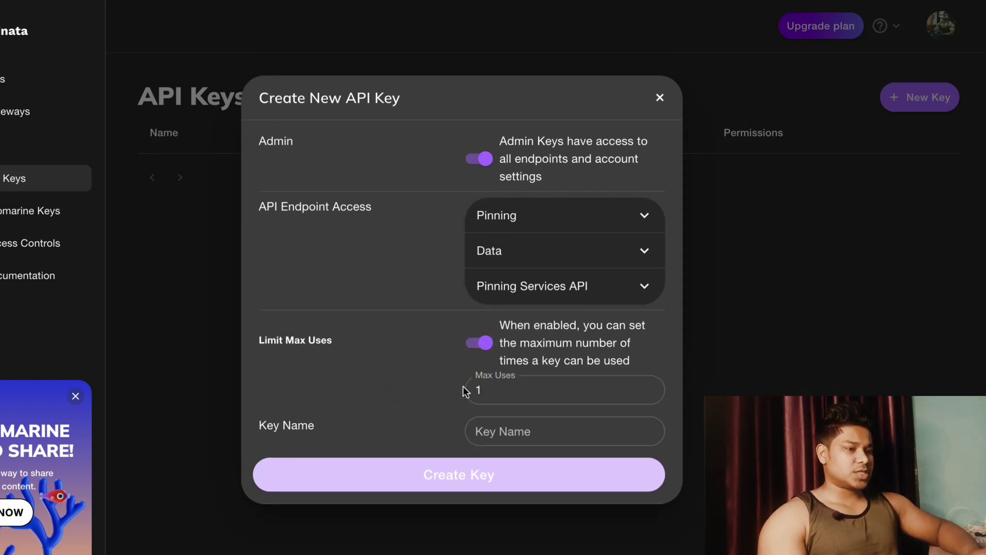
pyautogui.click(649, 388)
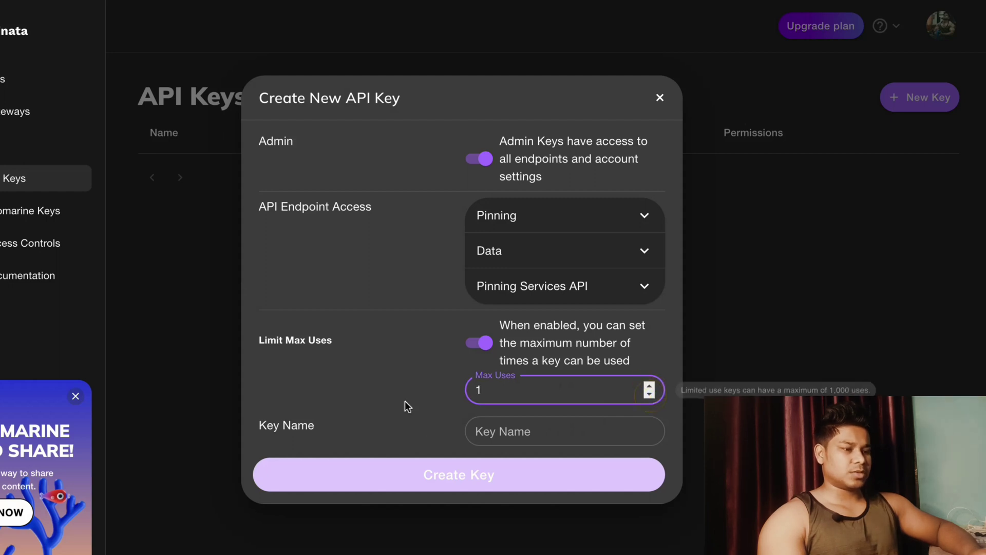
pyautogui.click(535, 435)
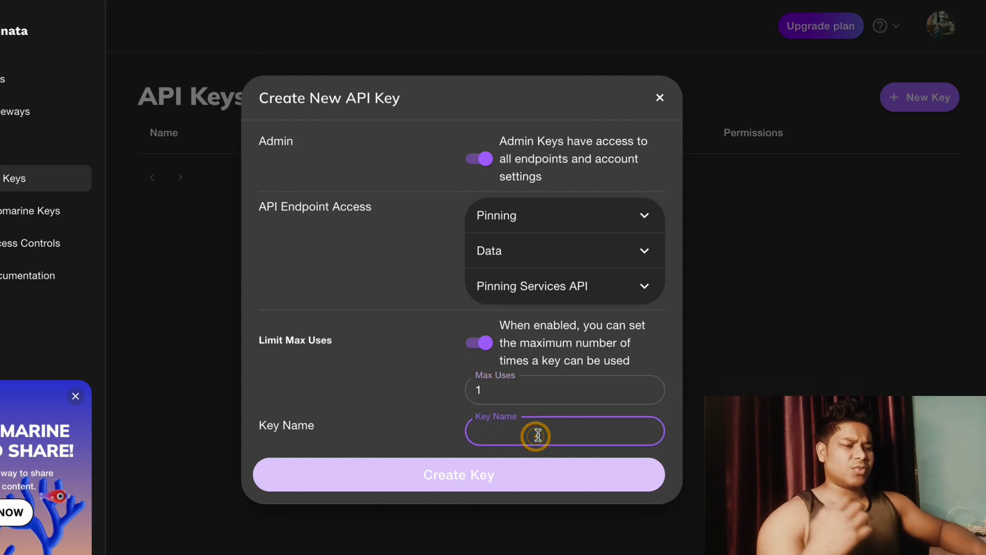
pyautogui.write('N')
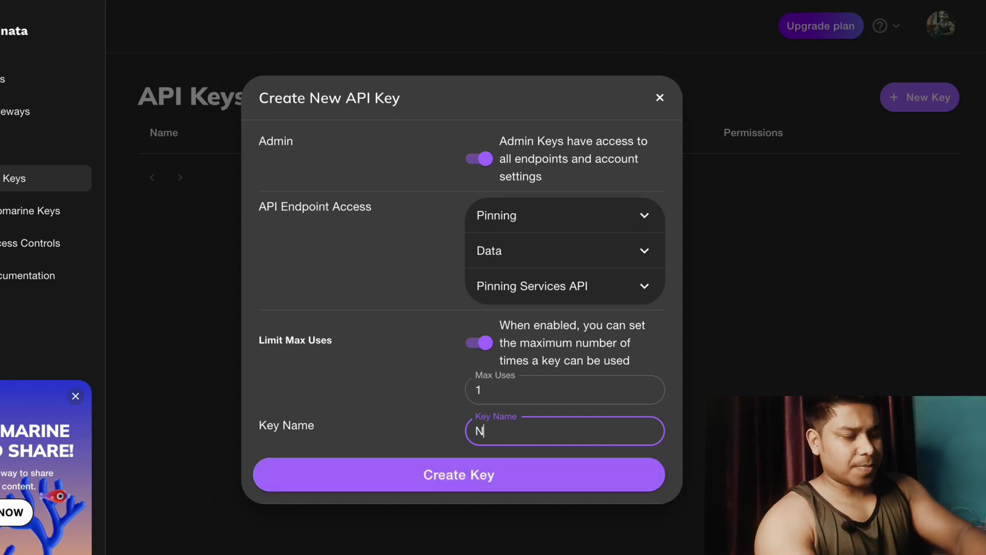
pyautogui.write('FT MArketplace')
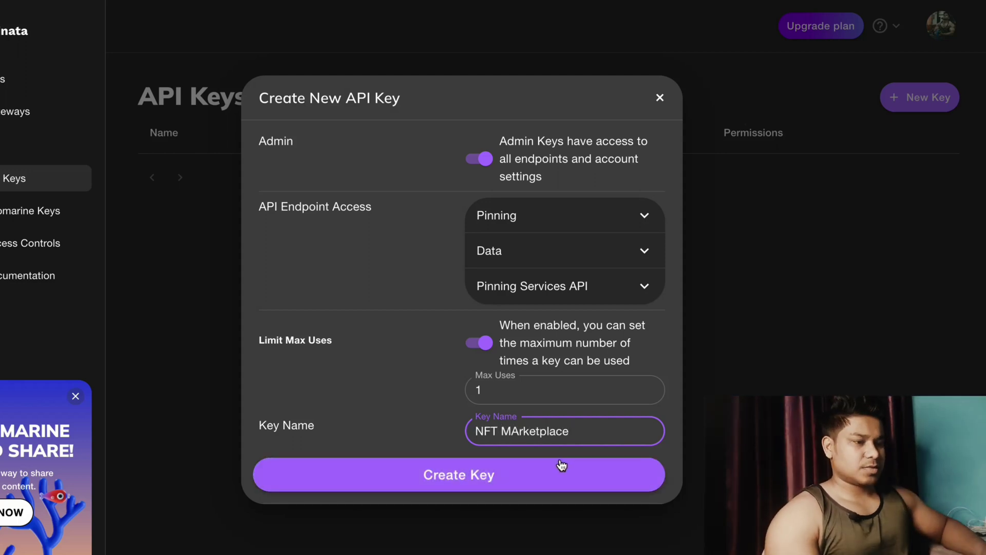
# Create the 'NFT MArketplace' key, select its API Key and API Secret, then close the info panel
pyautogui.click(479, 484)
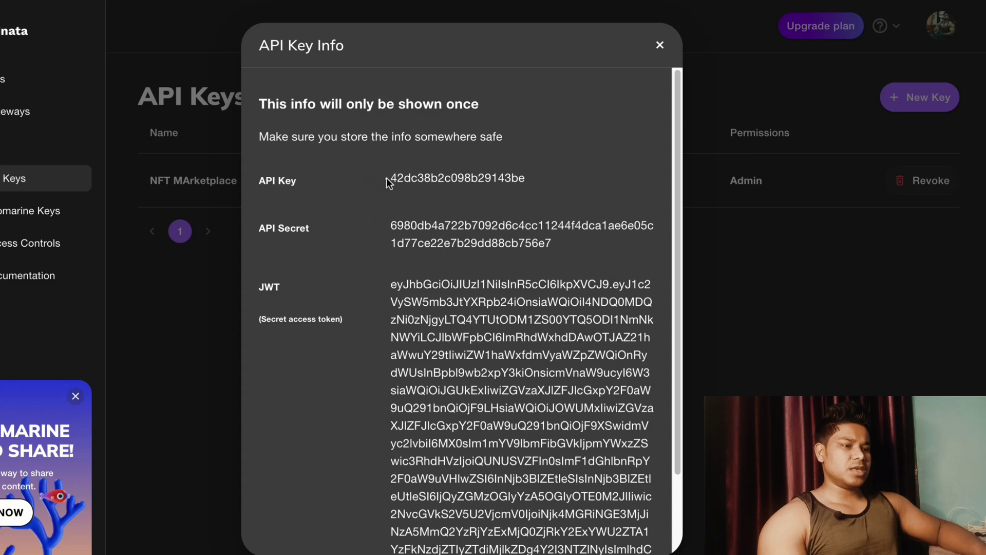
pyautogui.moveTo(386, 178); pyautogui.dragTo(505, 197)
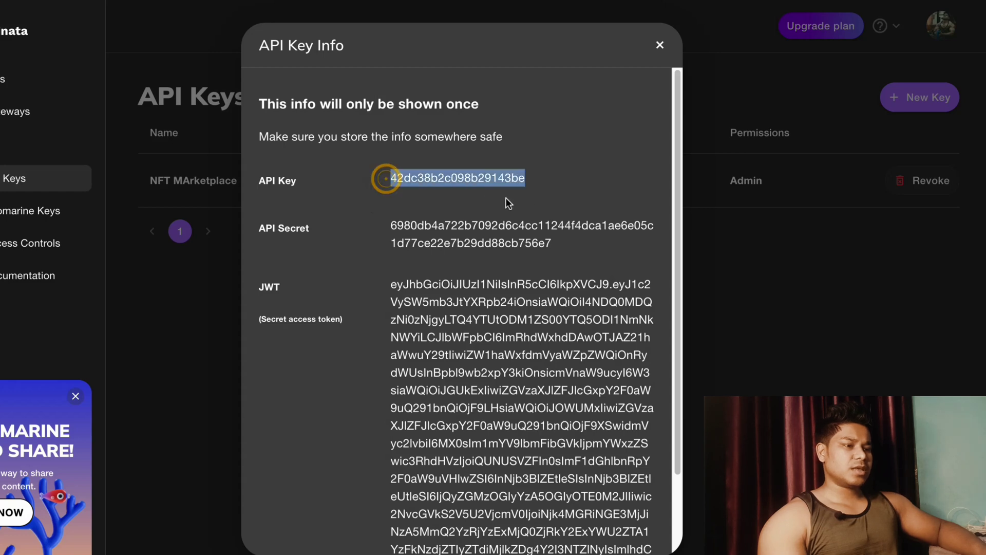
pyautogui.tripleClick(388, 224)
pyautogui.moveTo(391, 284); pyautogui.dragTo(532, 490)
pyautogui.moveTo(552, 243); pyautogui.dragTo(393, 224)
pyautogui.moveTo(554, 183); pyautogui.dragTo(362, 187)
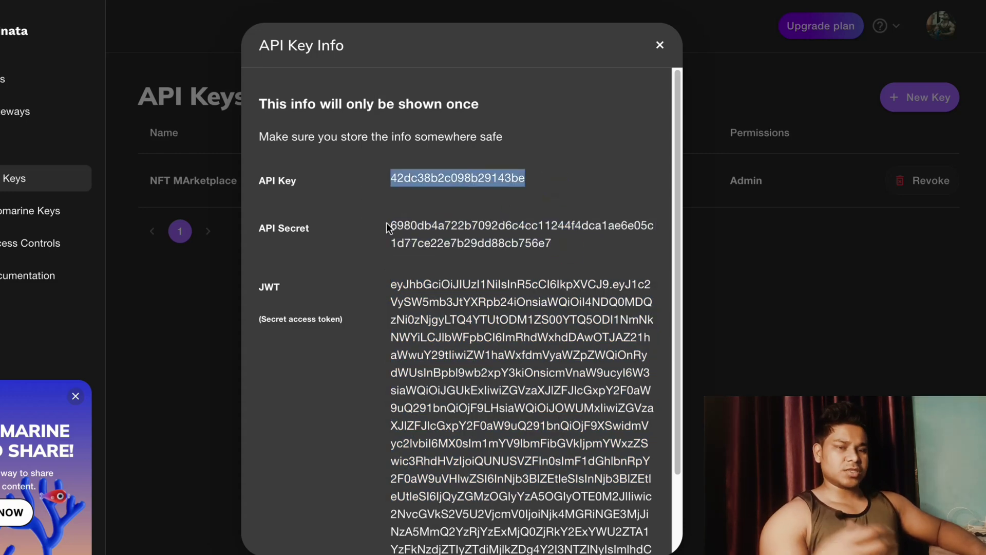
pyautogui.click(784, 290)
pyautogui.click(784, 290)
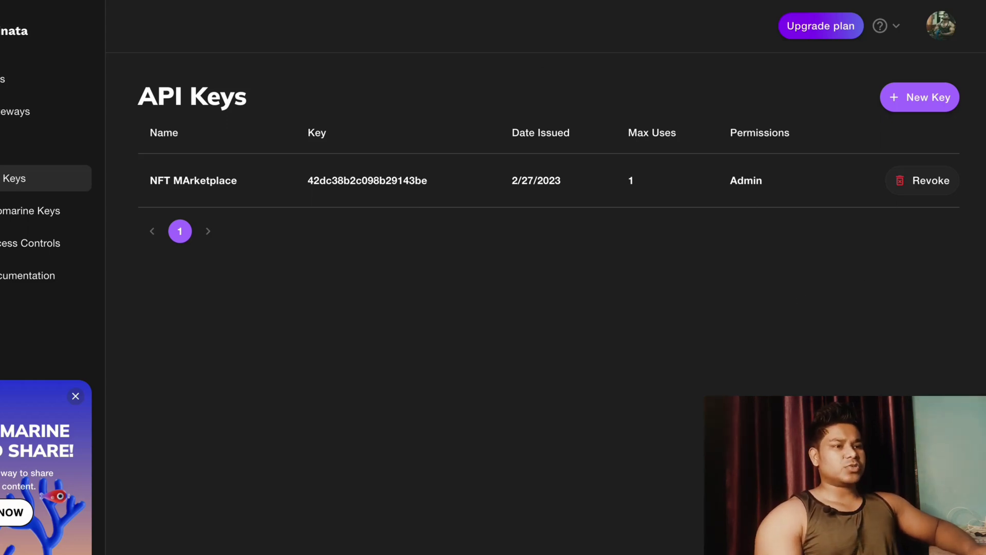
# Switch to Discord's public channel showing the handleSubmit Pinata upload code
pyautogui.hotkey('alt', 'Tab')
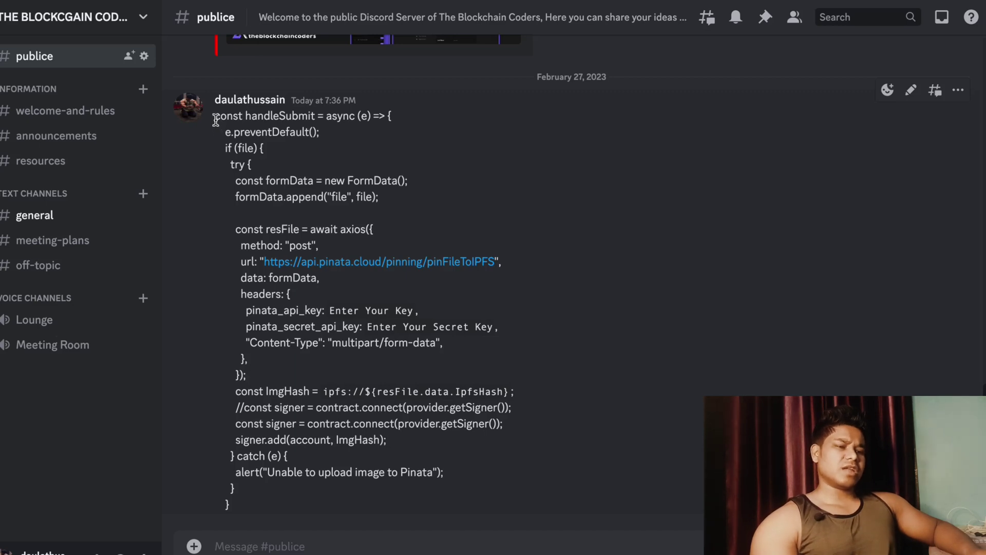
# Select the entire handleSubmit code message for copying
pyautogui.moveTo(216, 121); pyautogui.dragTo(283, 507)
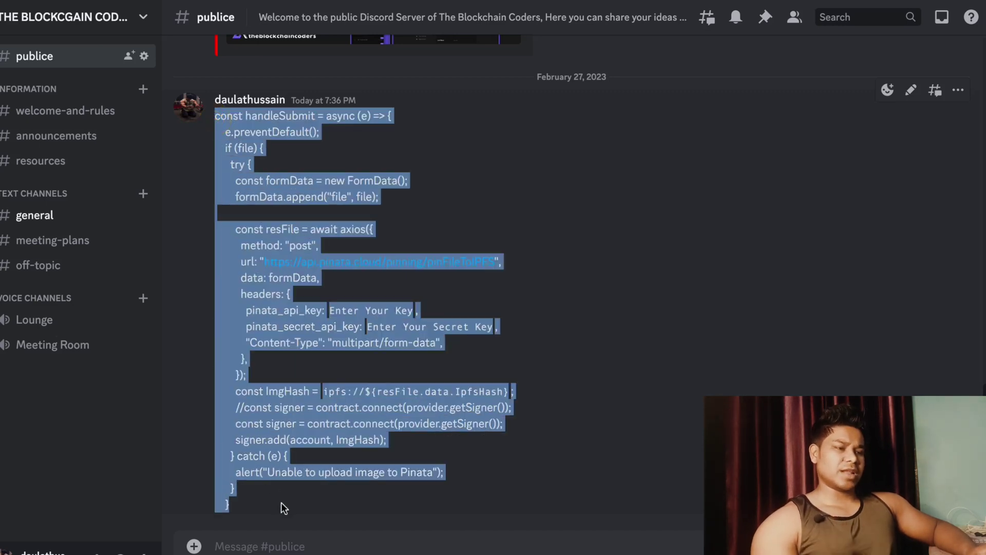
pyautogui.click(609, 231)
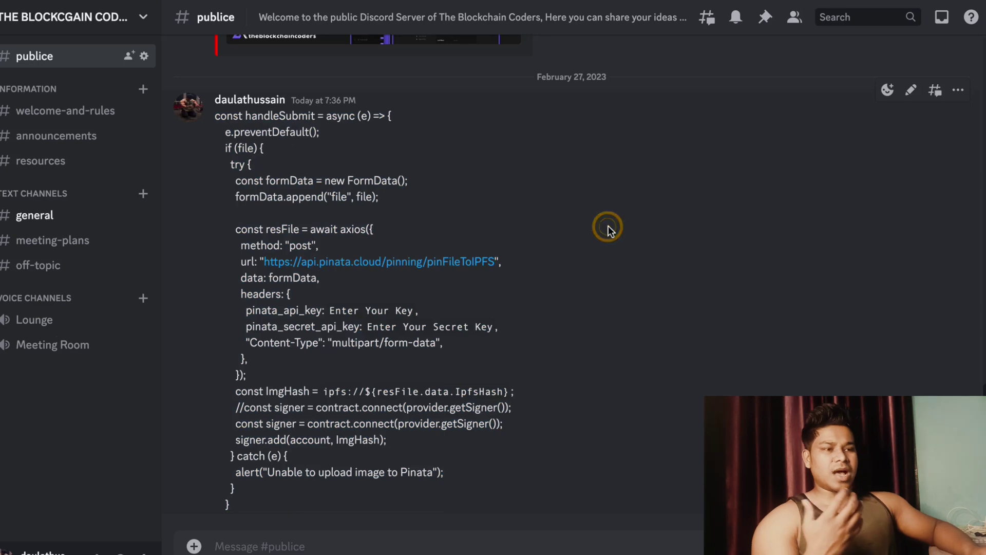